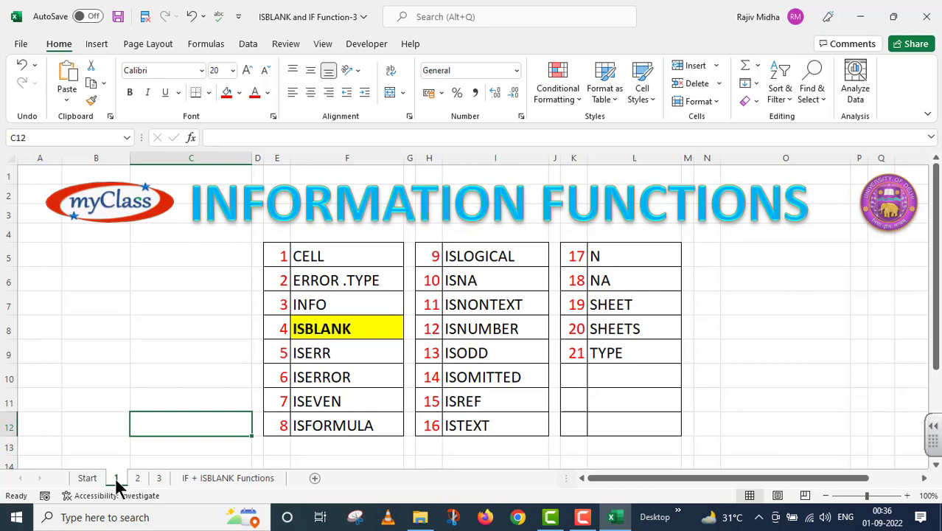
On the IF + ISBLANK Functions sheet, enter =ISBLANK(D5) in cell E5 to test the first crate quantity
left_click(135, 479)
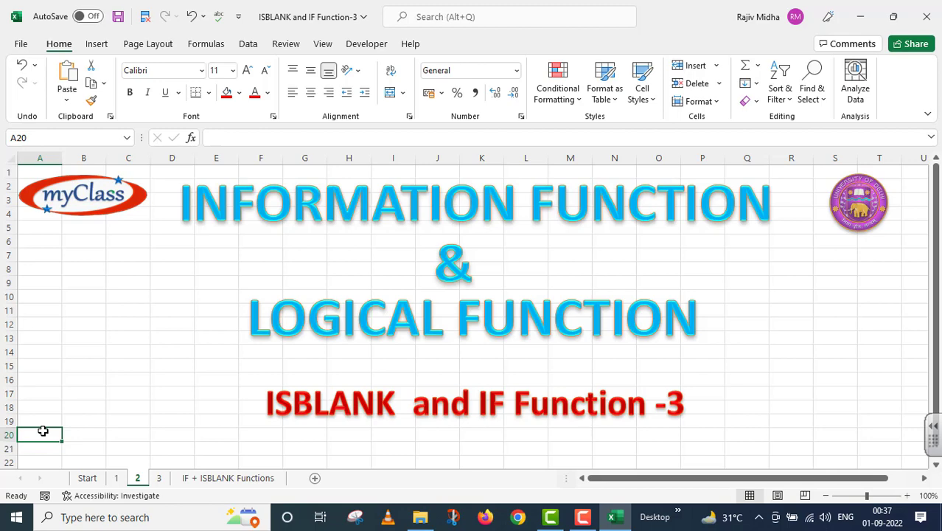
left_click(212, 479)
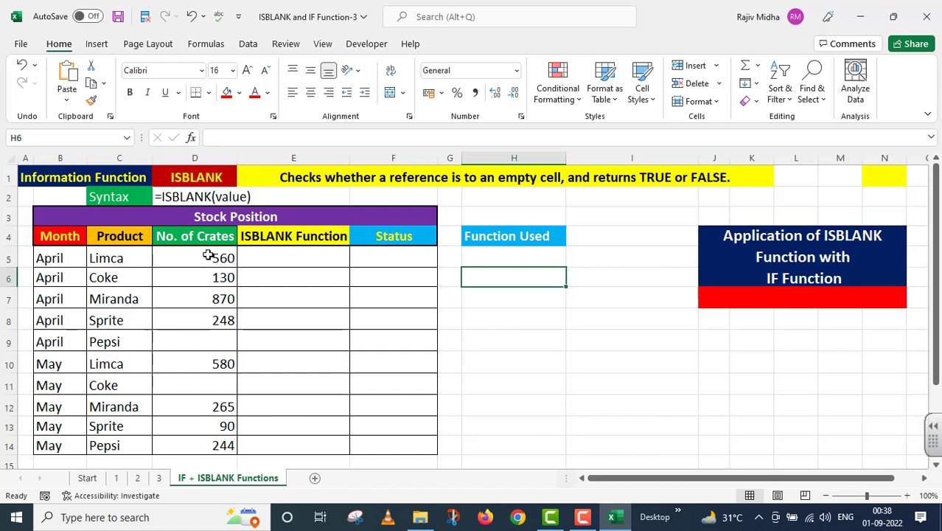
left_click(288, 255)
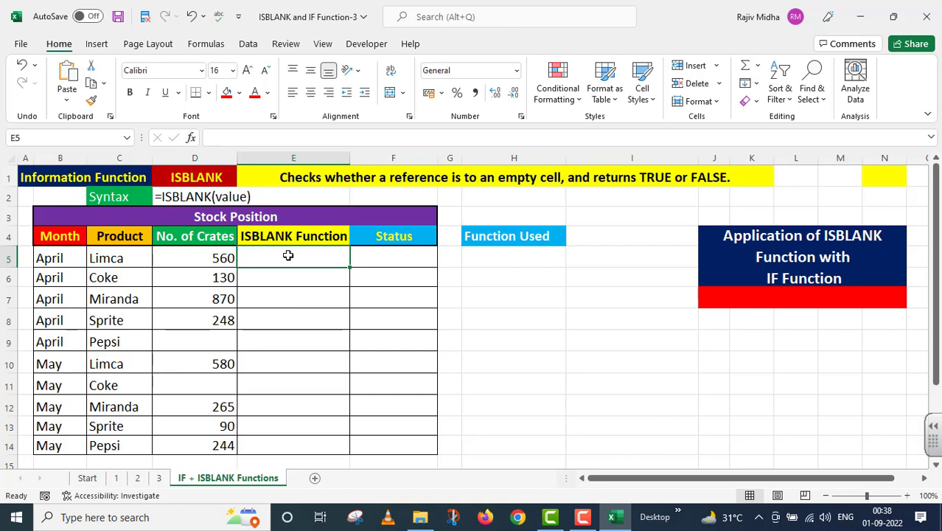
type("=")
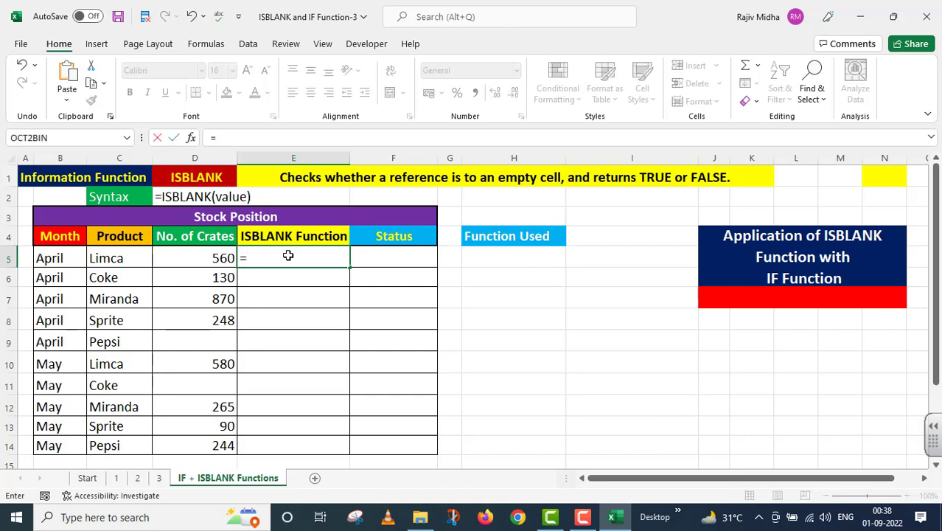
type("ISBLANK")
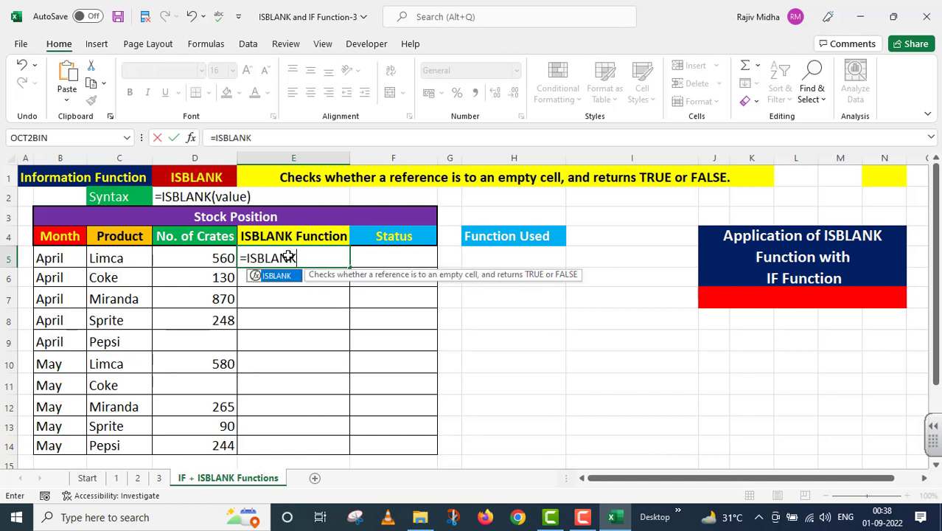
type("(")
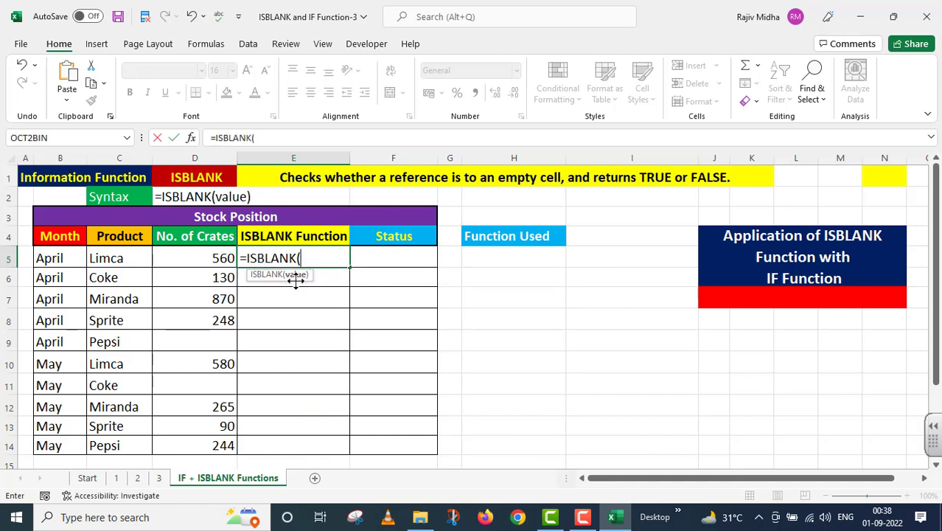
left_click(210, 257)
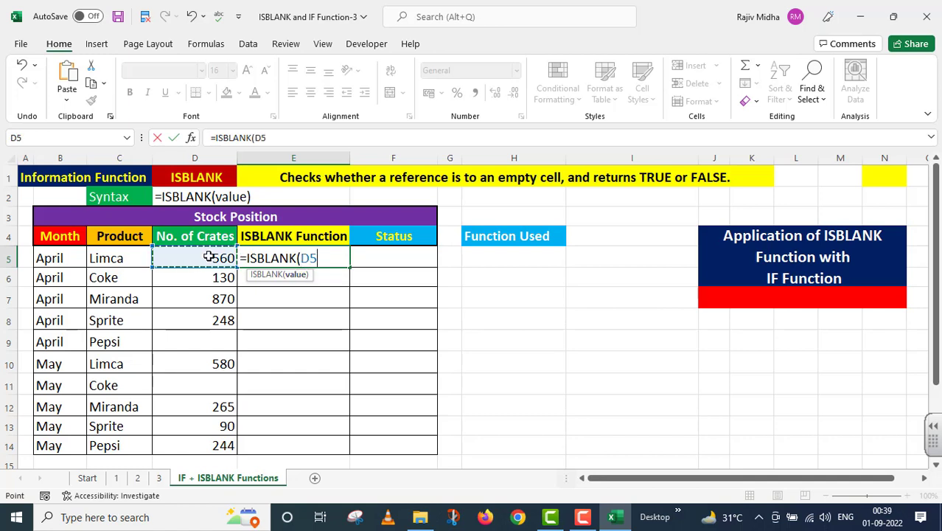
type(")")
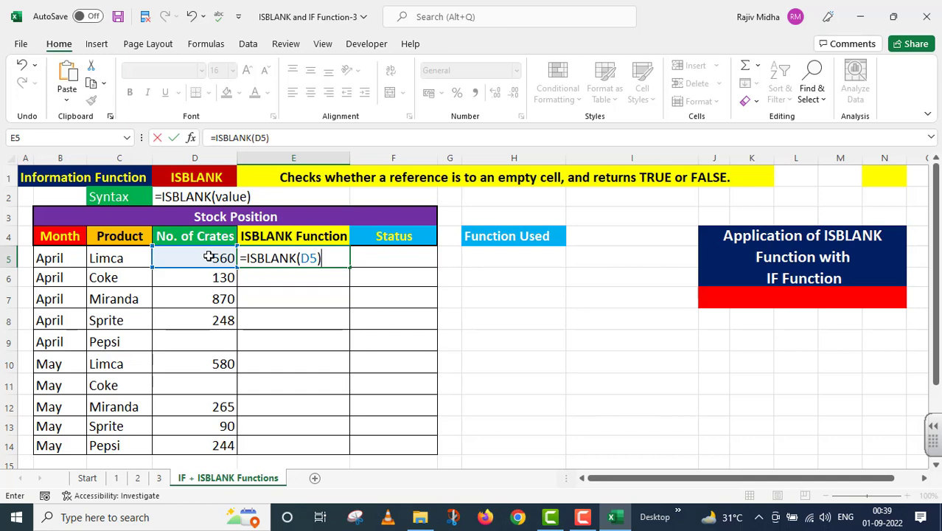
key("Return")
Fill the ISBLANK formula from E5 down through E14
left_click(319, 258)
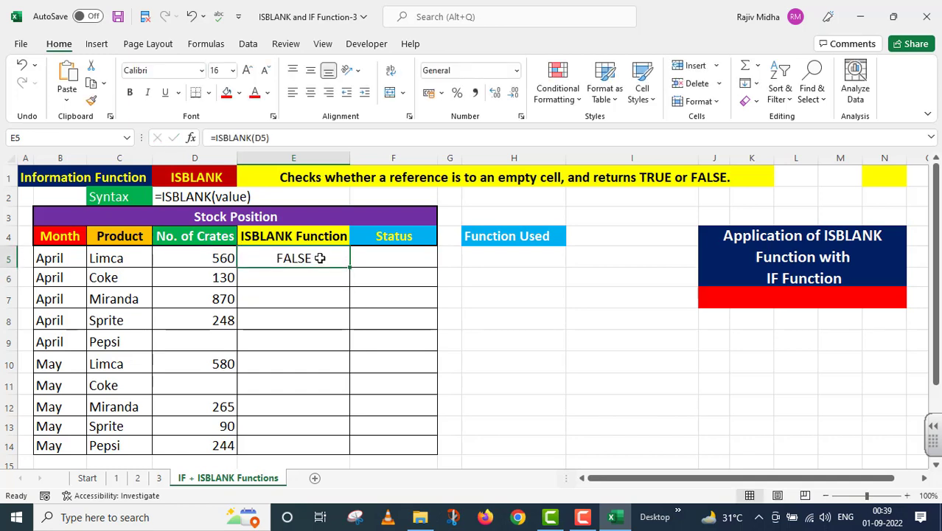
left_click_drag(350, 267, 349, 332)
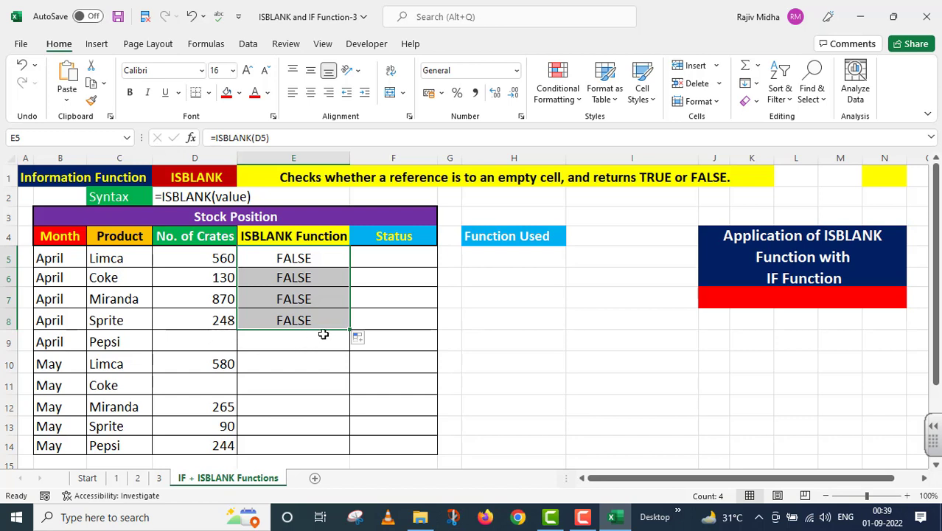
left_click_drag(350, 329, 349, 448)
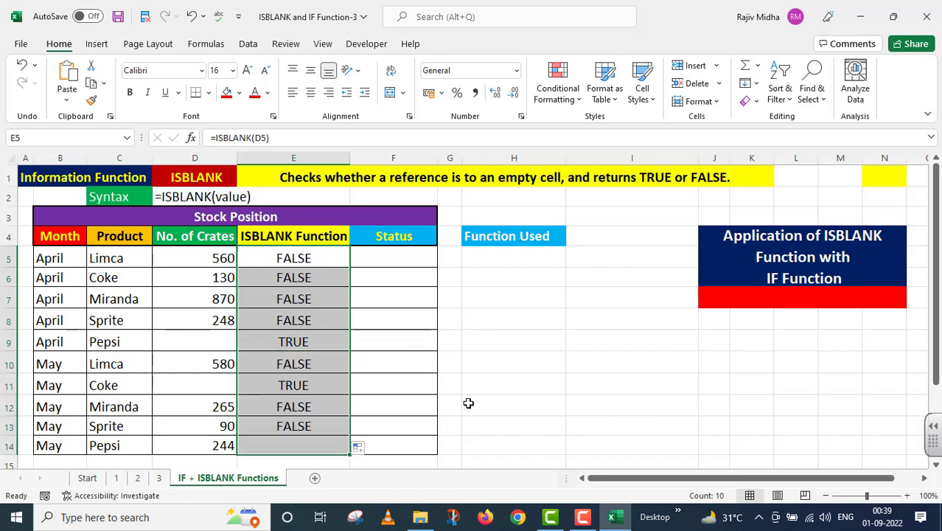
Copy the formula text from E5 into H5 under Function Used as literal text, prefixed with an apostrophe: '=ISBLANK(D5)
left_click(296, 257)
left_click(277, 137)
left_click_drag(277, 137, 188, 140)
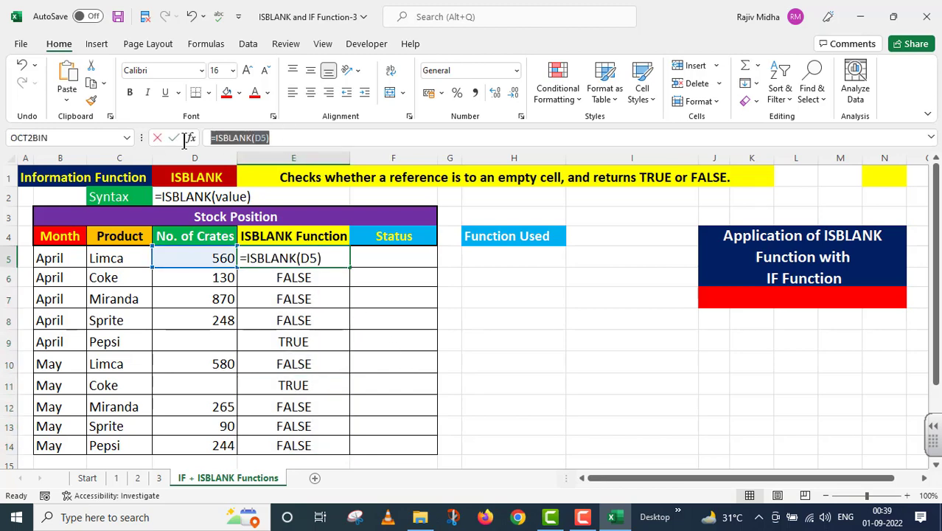
key("Return")
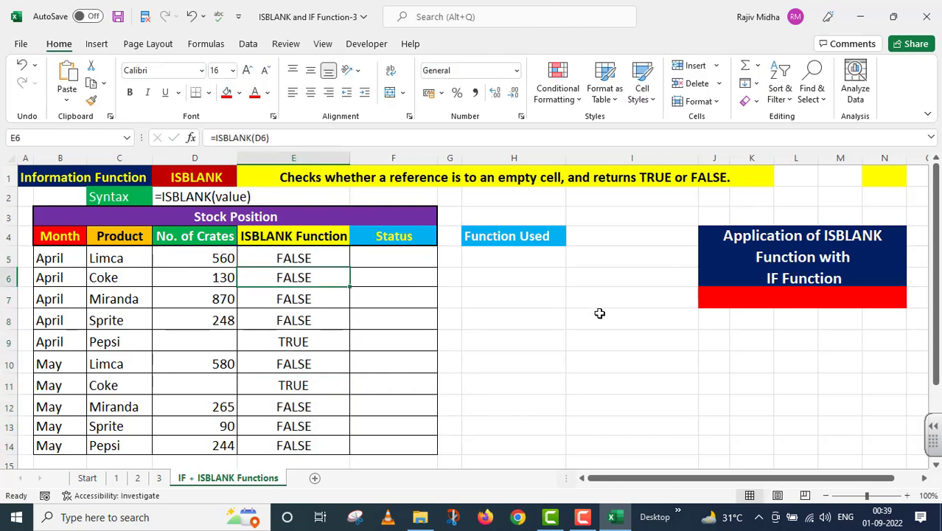
double_click(476, 259)
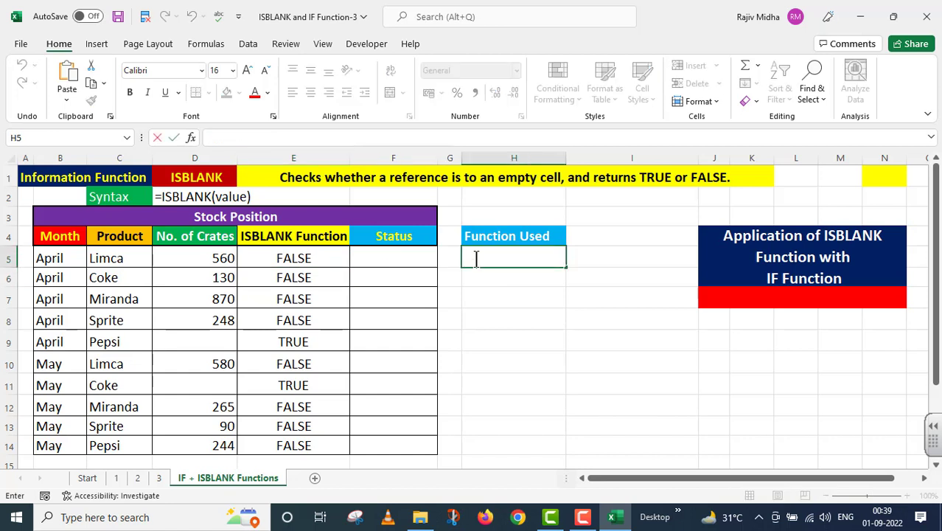
key("ctrl+v")
key("Home")
type("'")
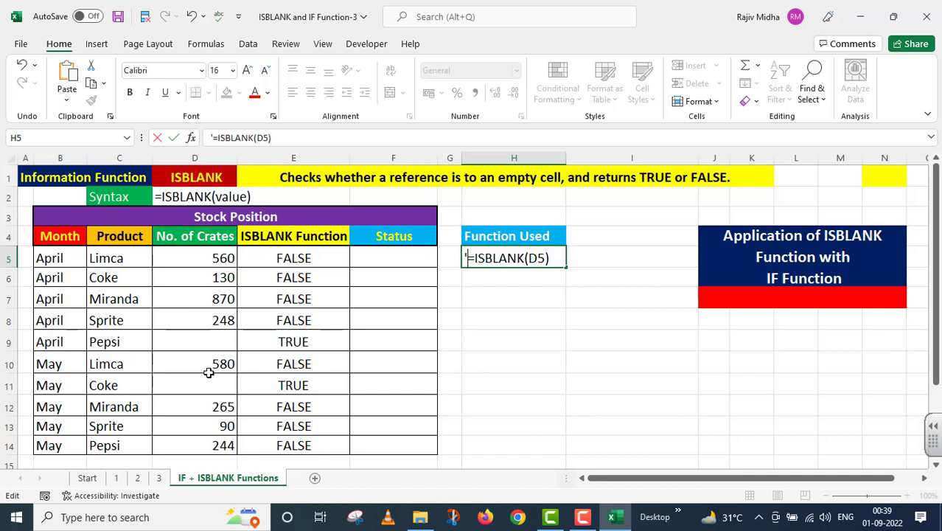
Enter =IF(ISBLANK(D5),"Out of Stock","OK") in cell F5 of the Status column
left_click(373, 258)
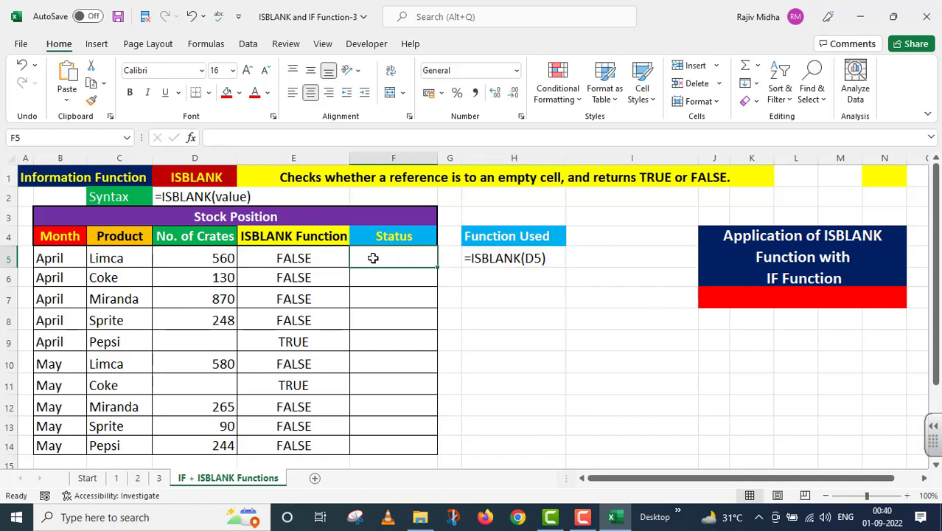
type("=I")
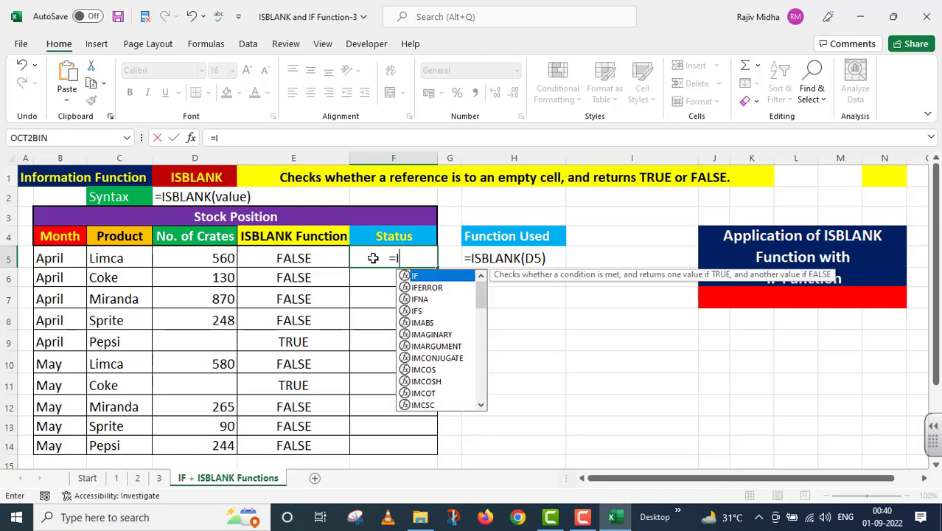
type("F(")
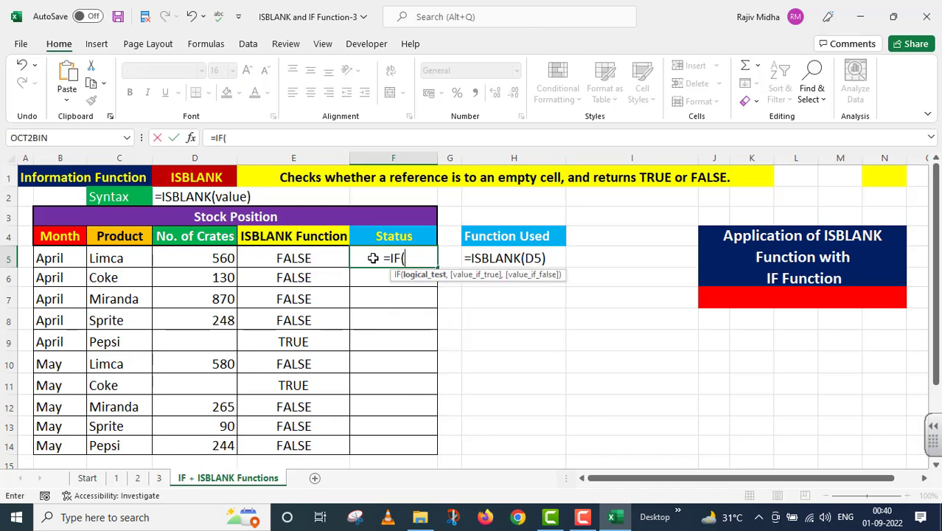
type("ISB")
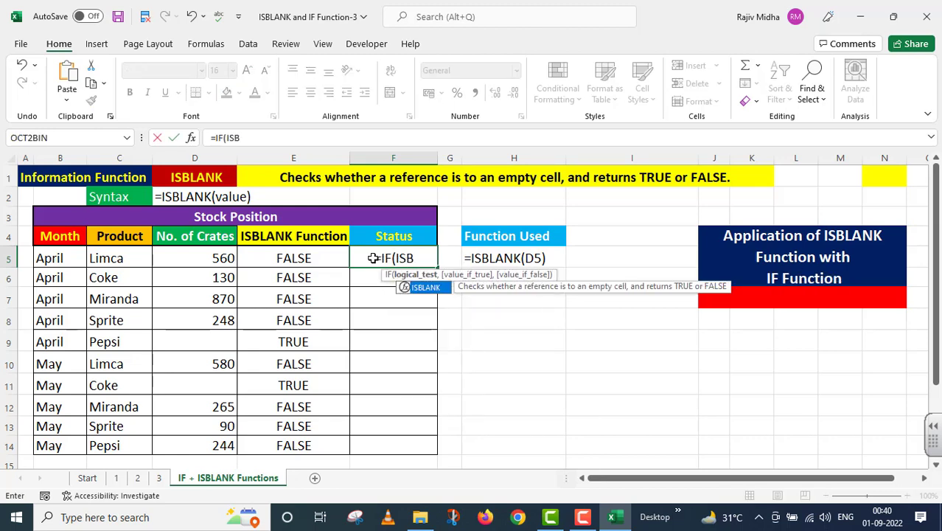
type("LANK")
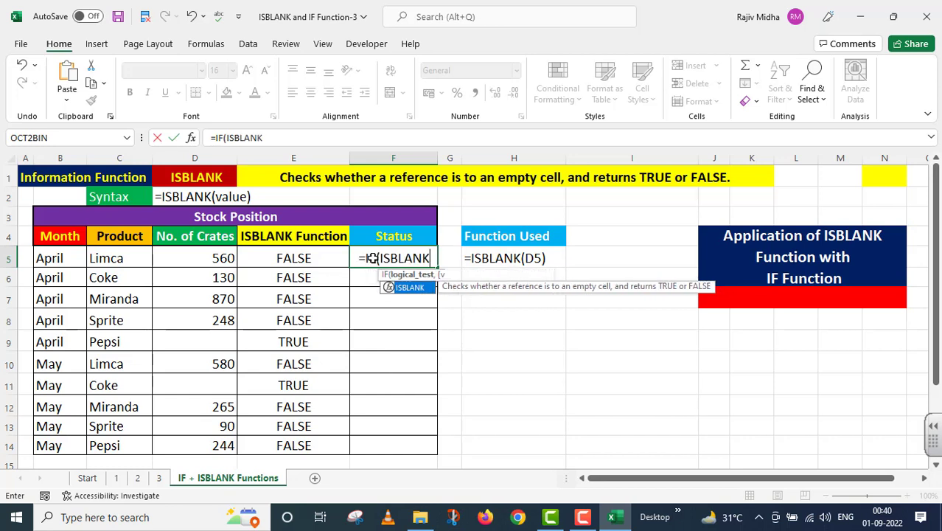
type("(")
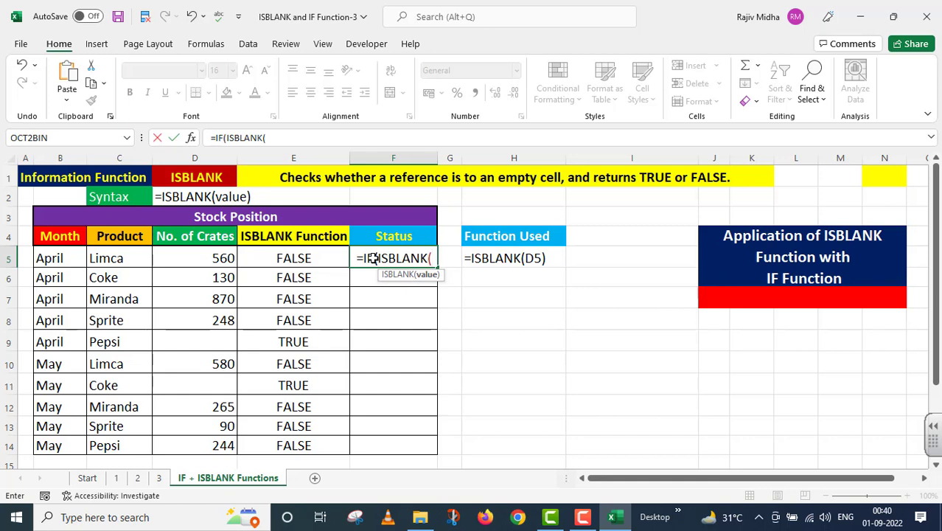
left_click(214, 259)
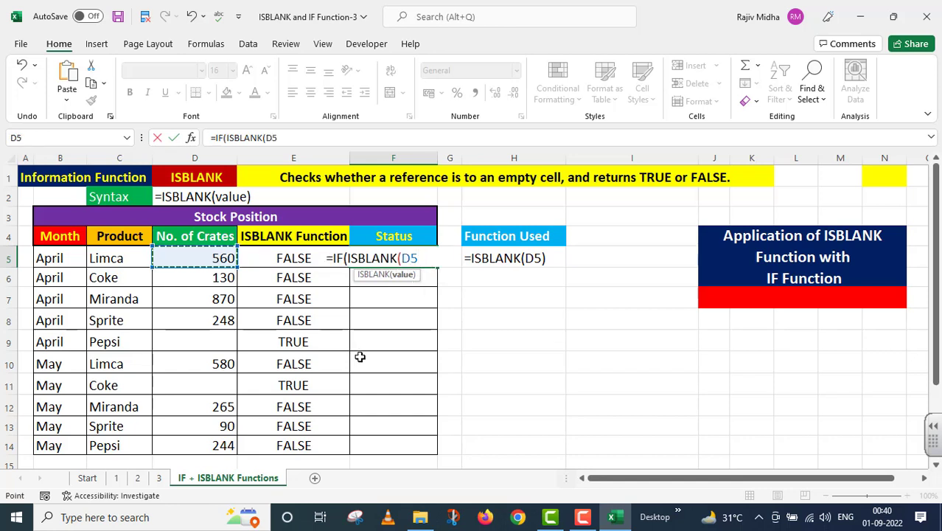
type(")")
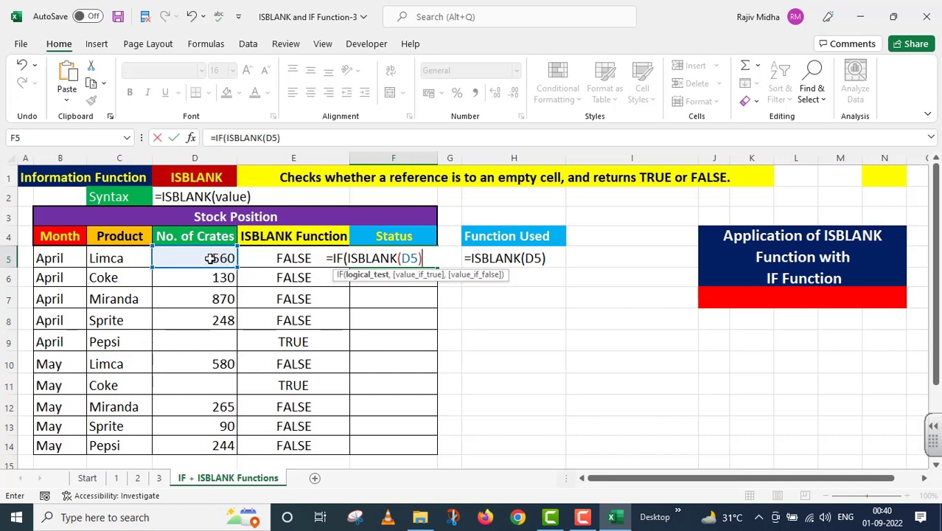
type(",")
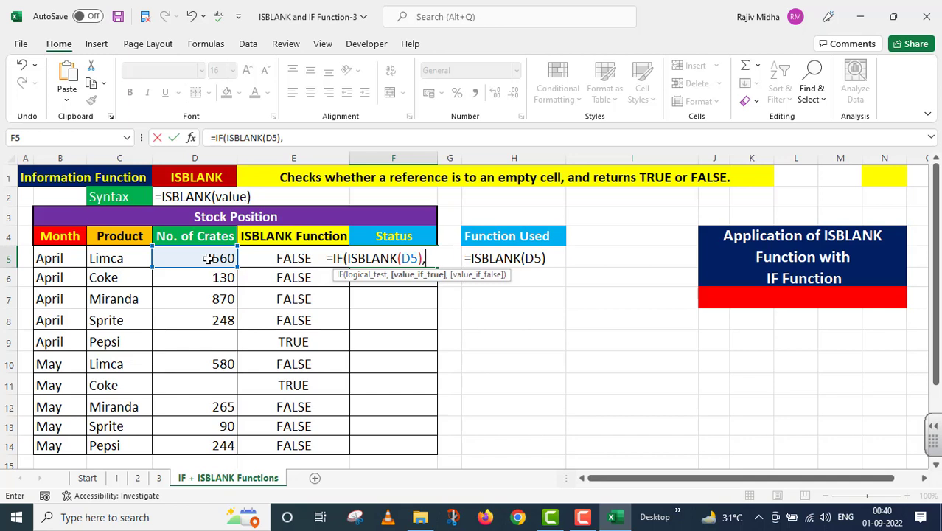
type("\"Out of S")
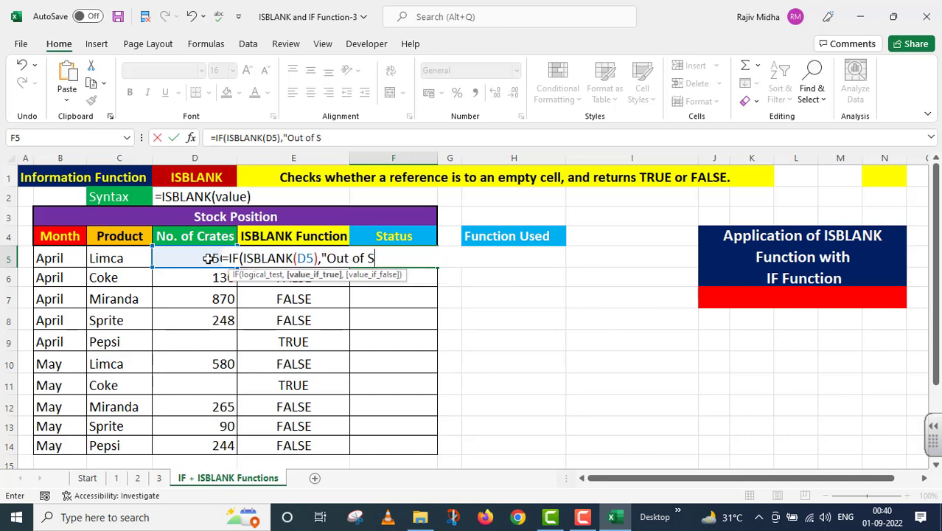
type("tock\",")
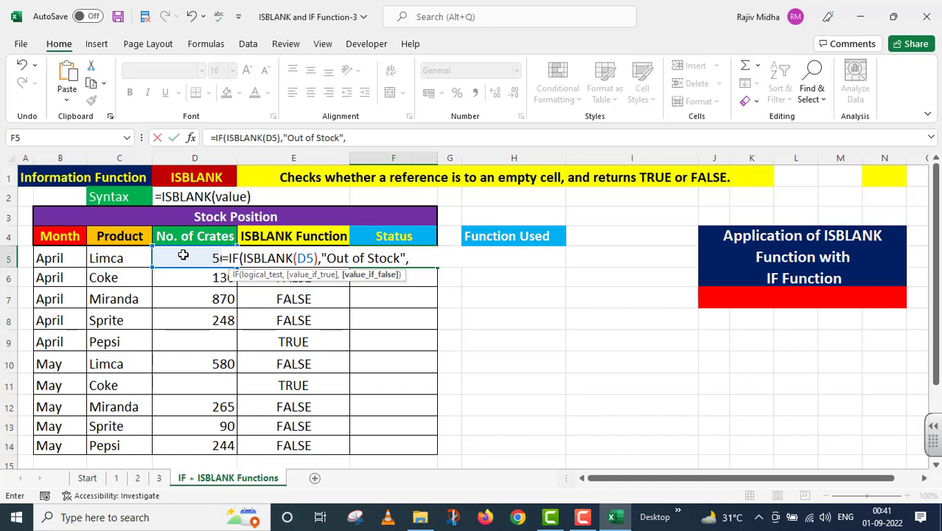
type("\"OK")
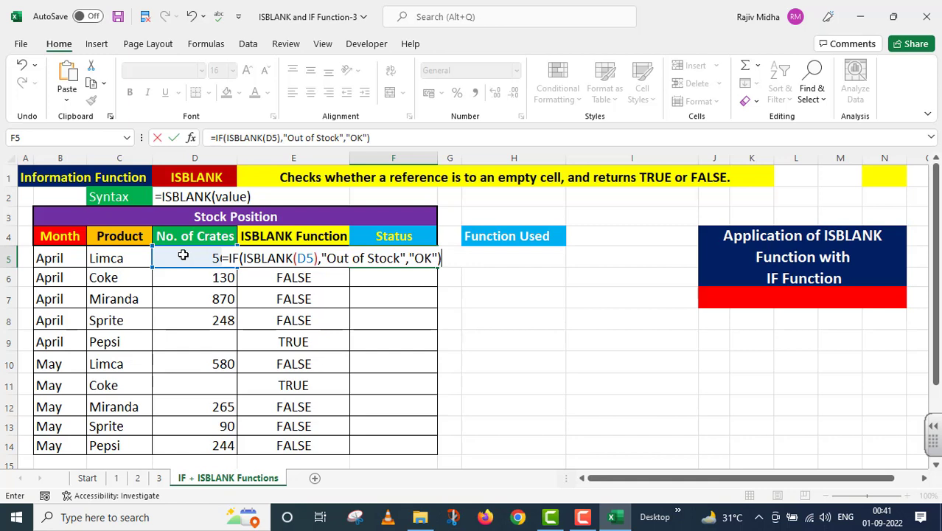
key("Return")
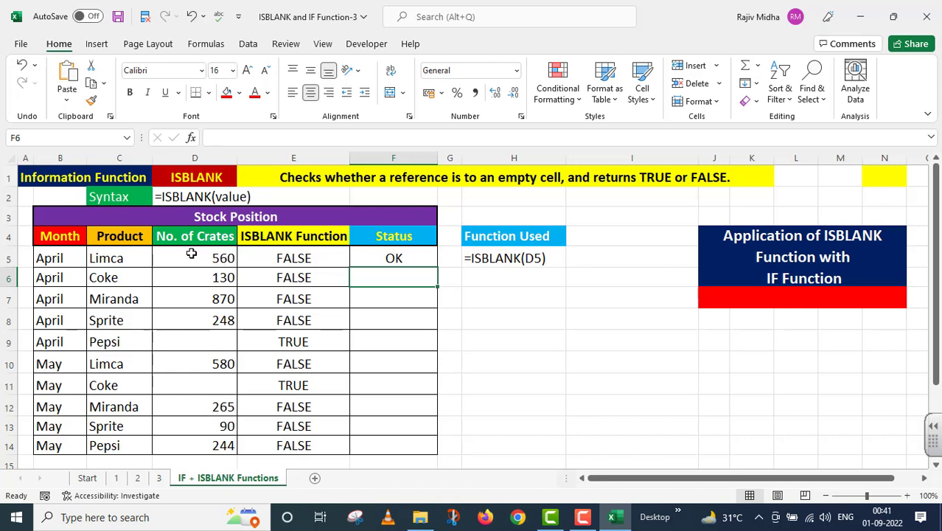
Fill the Status formula from F5 down through F14
left_click(422, 252)
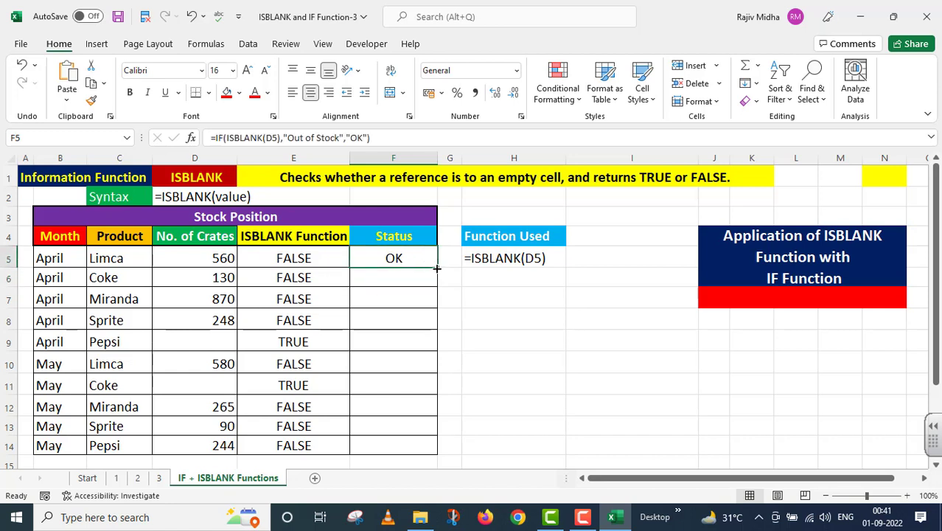
left_click_drag(437, 269, 438, 331)
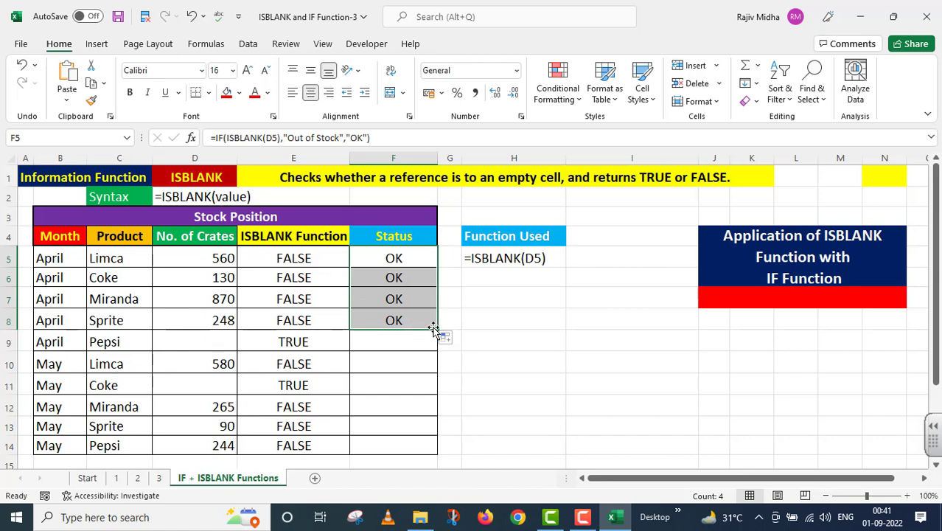
left_click_drag(437, 329, 440, 344)
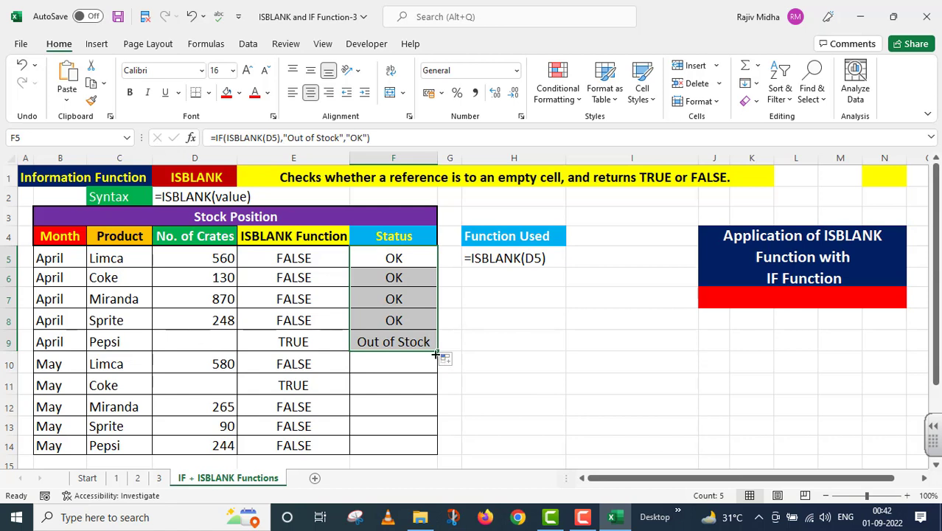
left_click_drag(438, 354, 439, 394)
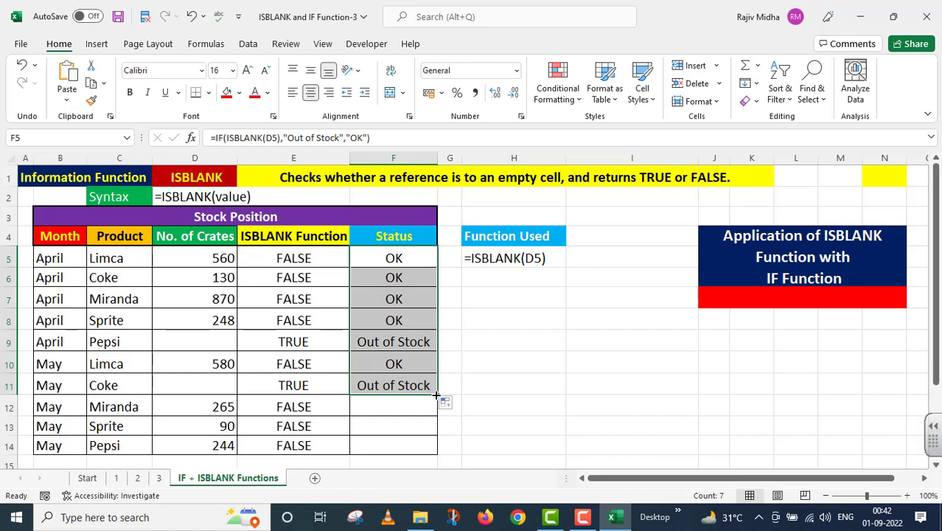
left_click_drag(436, 395, 438, 451)
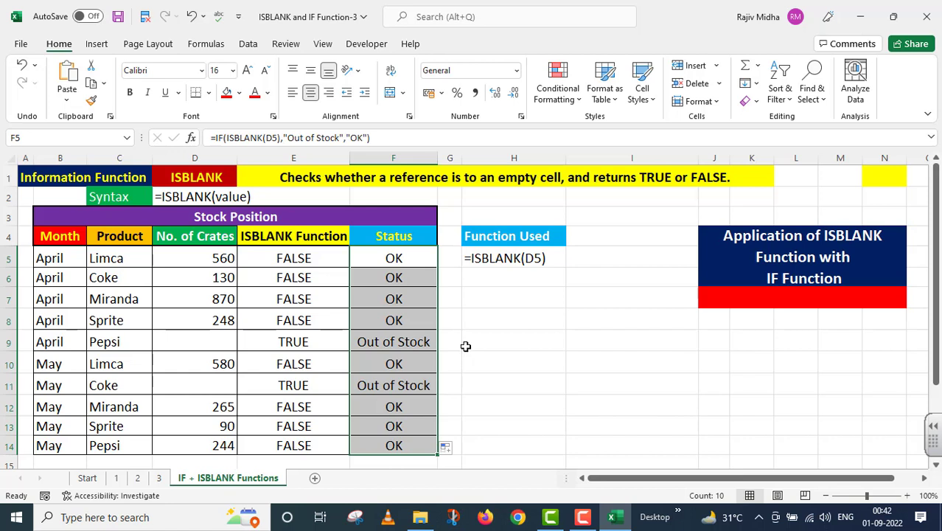
Copy the formula text from F5 into H6 as literal text with a leading apostrophe: '=IF(ISBLANK(D5),"Out of Stock","OK")
left_click(401, 261)
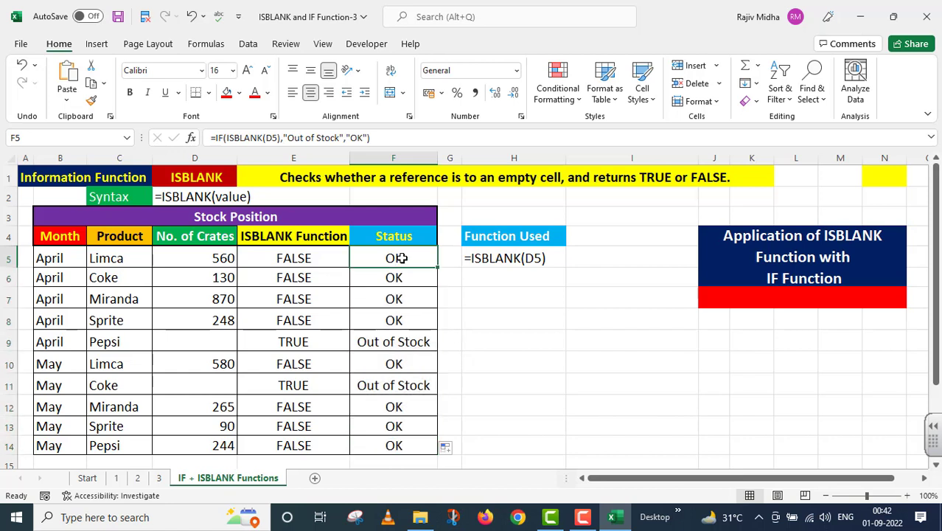
left_click_drag(372, 137, 210, 137)
key("ctrl+c")
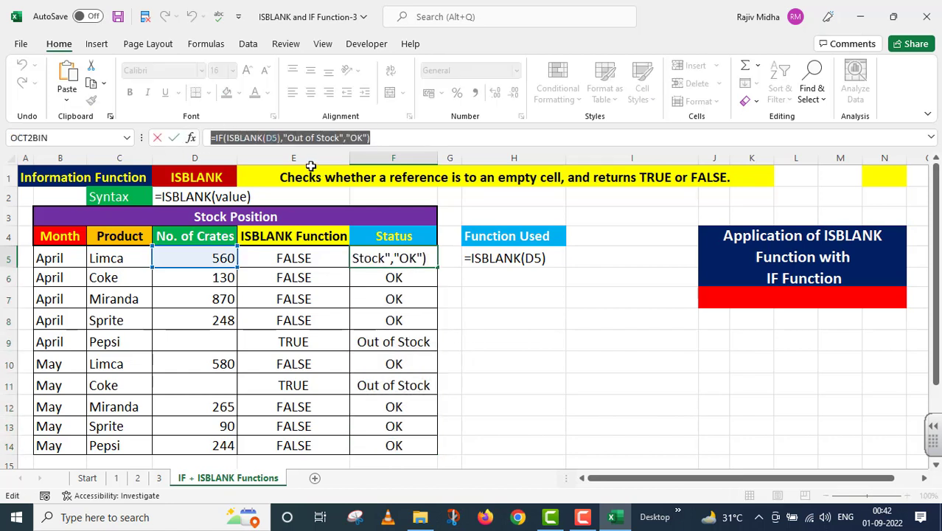
key("Escape")
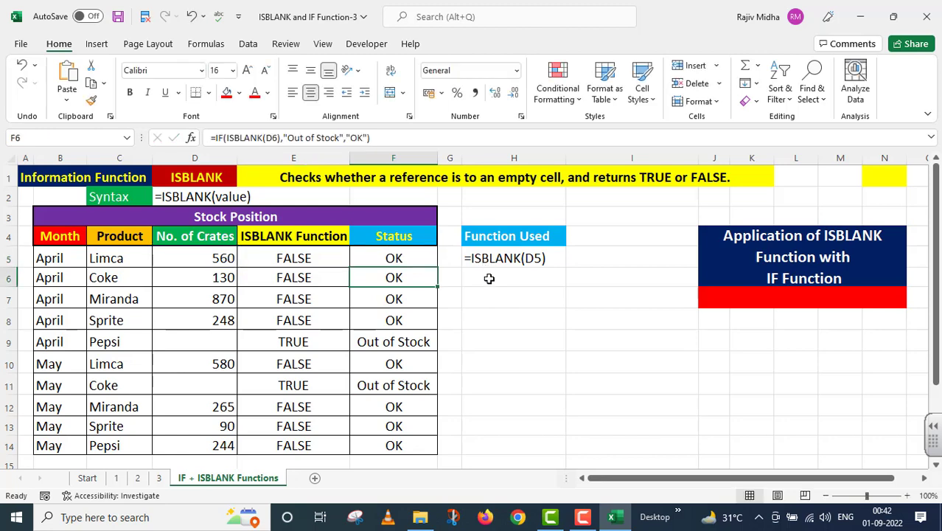
double_click(485, 276)
key("ctrl+v")
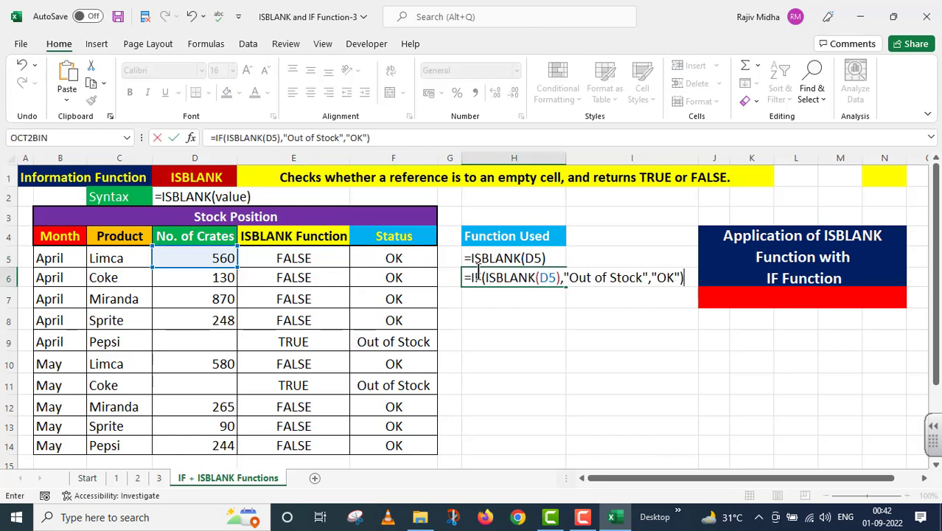
key("Home")
type("'")
left_click(513, 327)
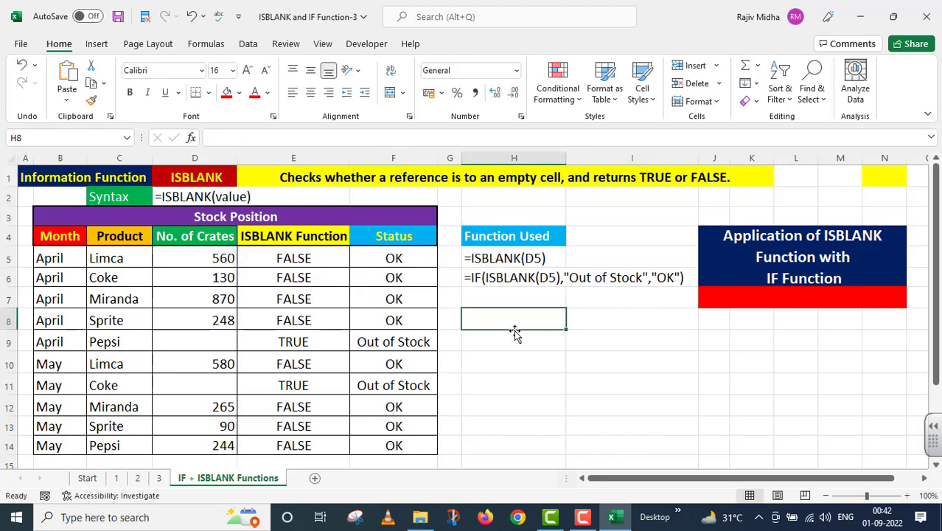